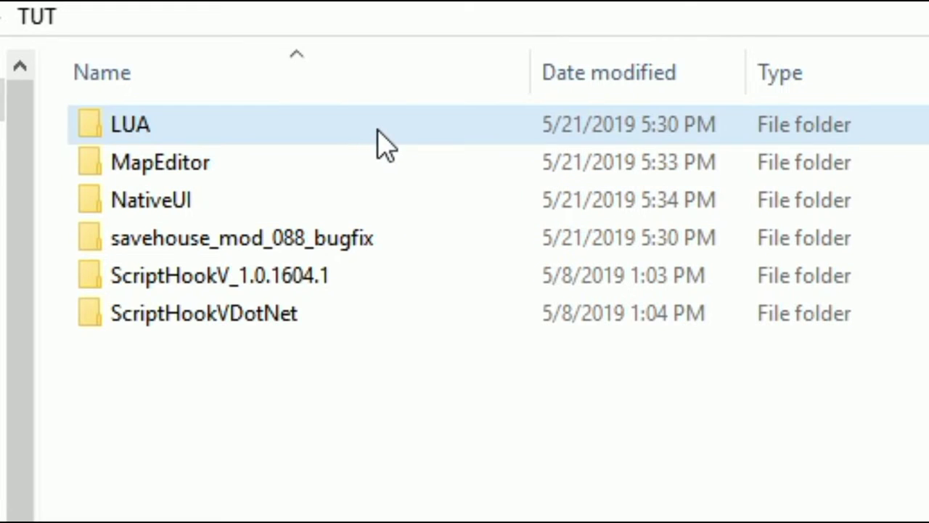
Review the mod folders in TUT, from LUA and MapEditor through NativeUI, savehouse_mod_088_bugfix, ScriptHookV_1.0.1604.1 and ScriptHookVDotNet.
left_click(127, 118)
left_click(369, 176)
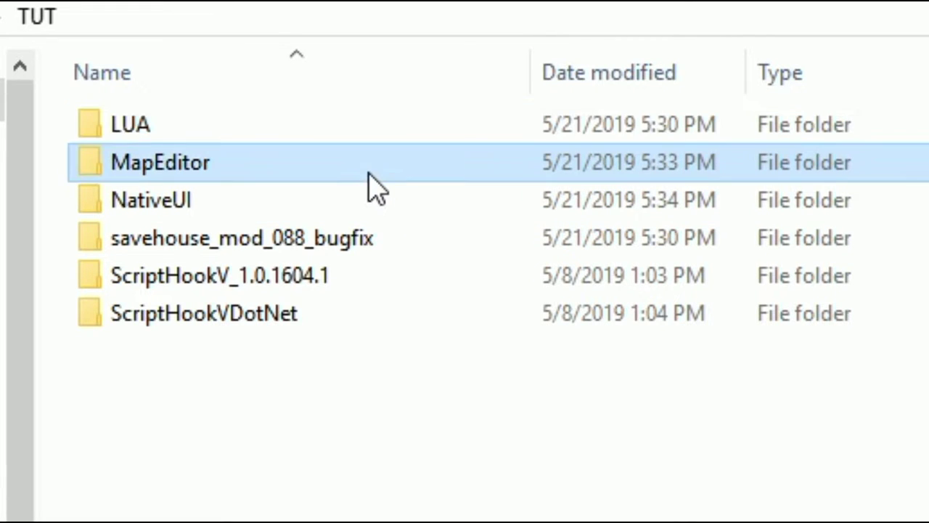
left_click(419, 191)
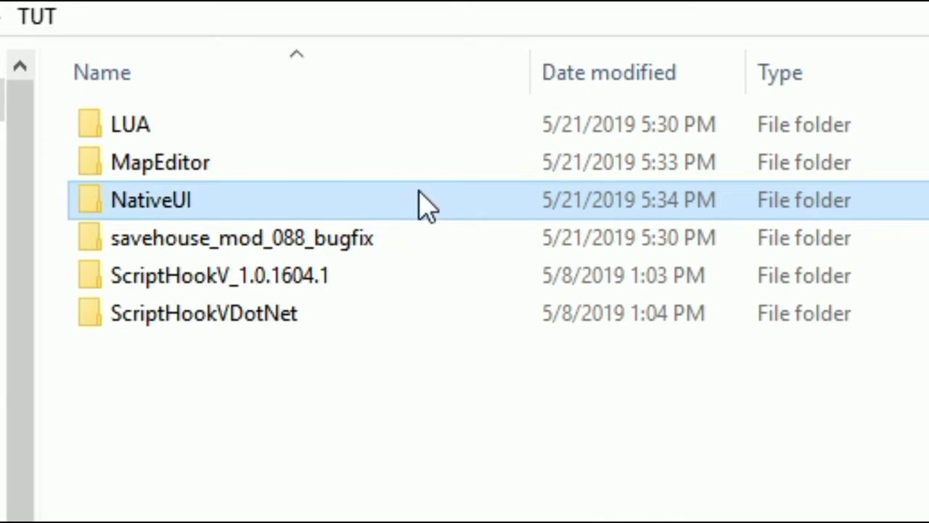
left_click(465, 233)
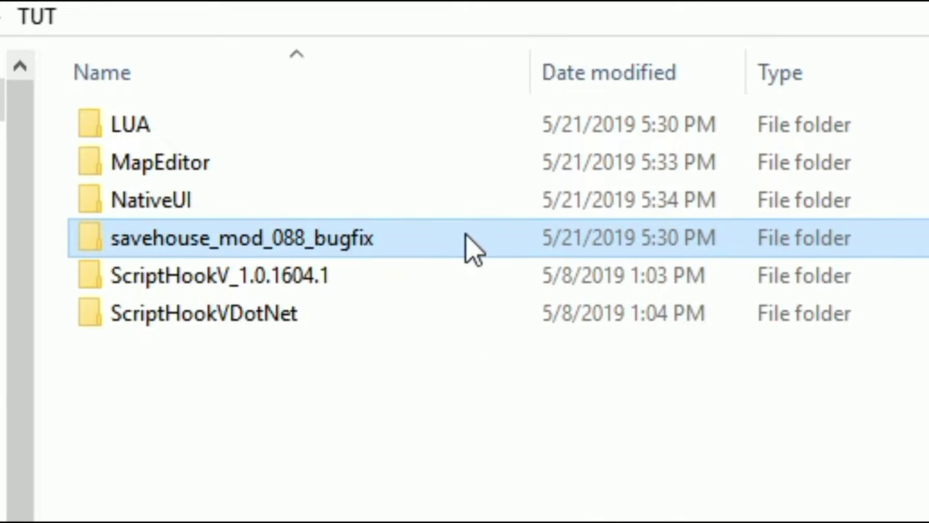
left_click(459, 282)
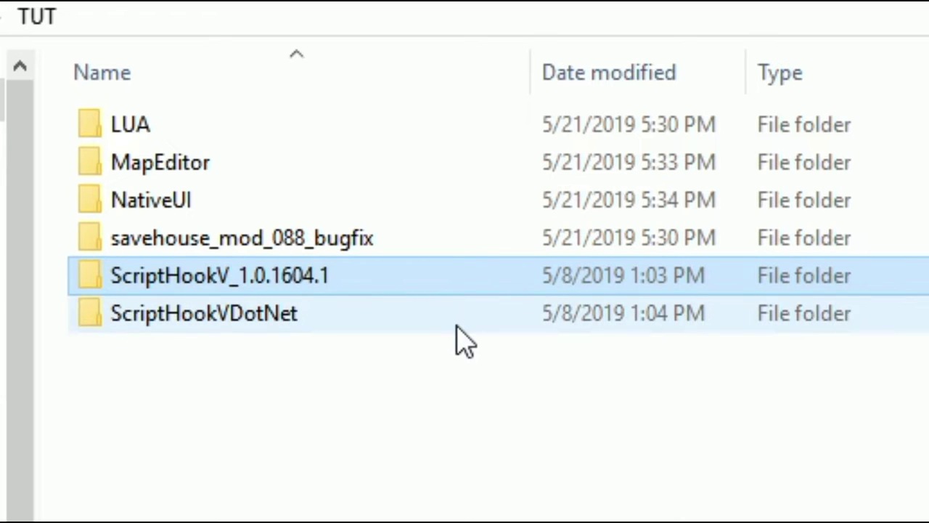
left_click(457, 323)
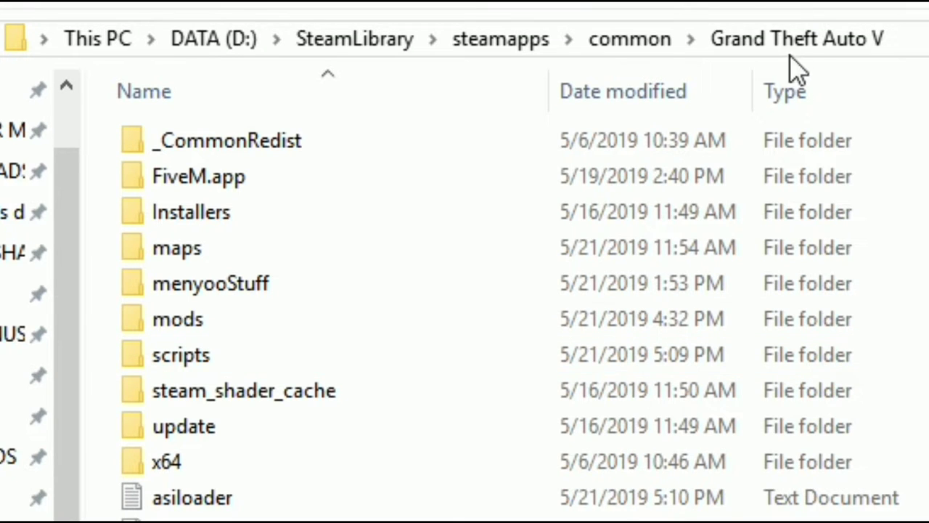
Remove HotCoffee.dll, the HotCoffee configuration file and NativeUI.dll from the scripts folder of Grand Theft Auto V.
left_click(279, 354)
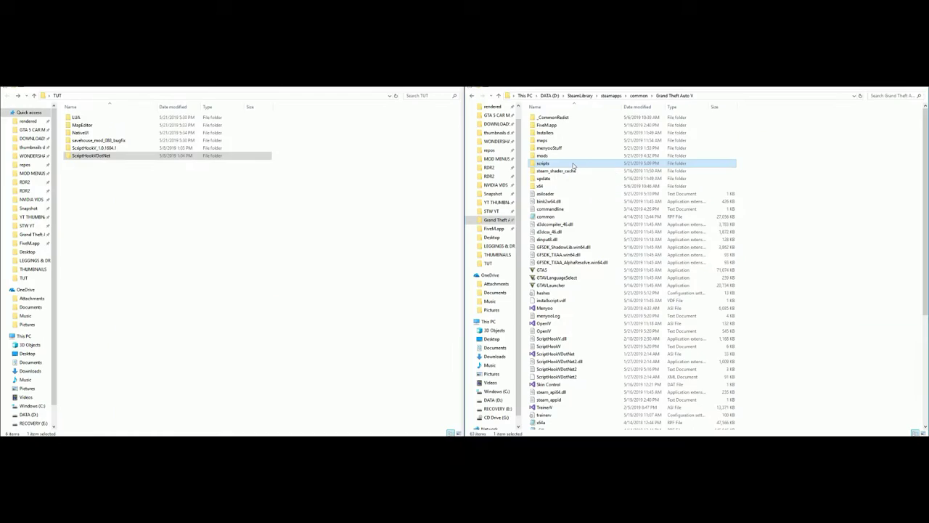
double_click(573, 166)
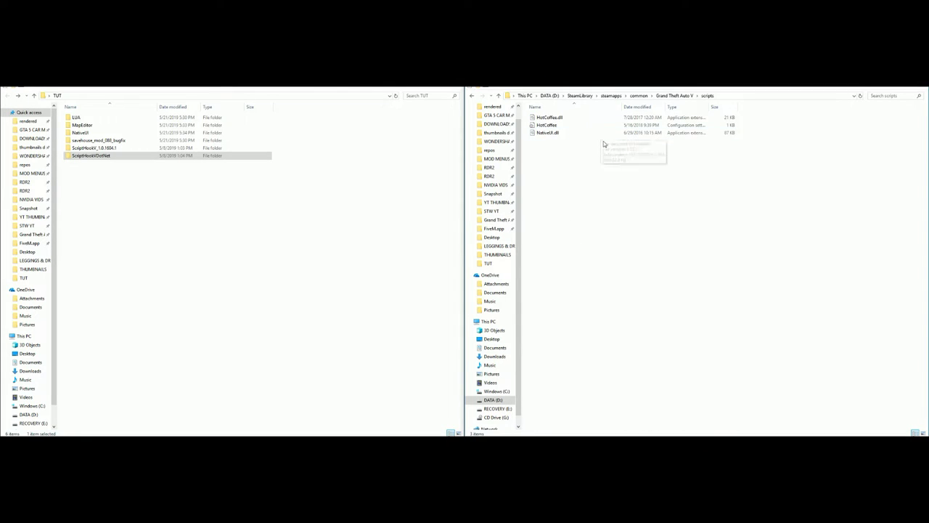
left_click_drag(594, 141, 532, 114)
right_click(559, 117)
left_click(622, 201)
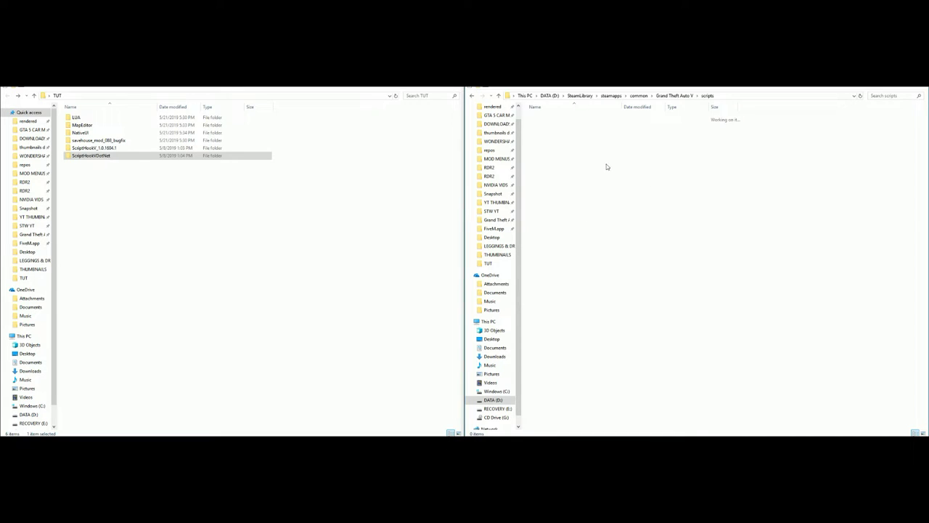
Copy addins, libs, keys, main and utils from the LUA mod's scripts folder into the game's scripts folder.
left_click(112, 118)
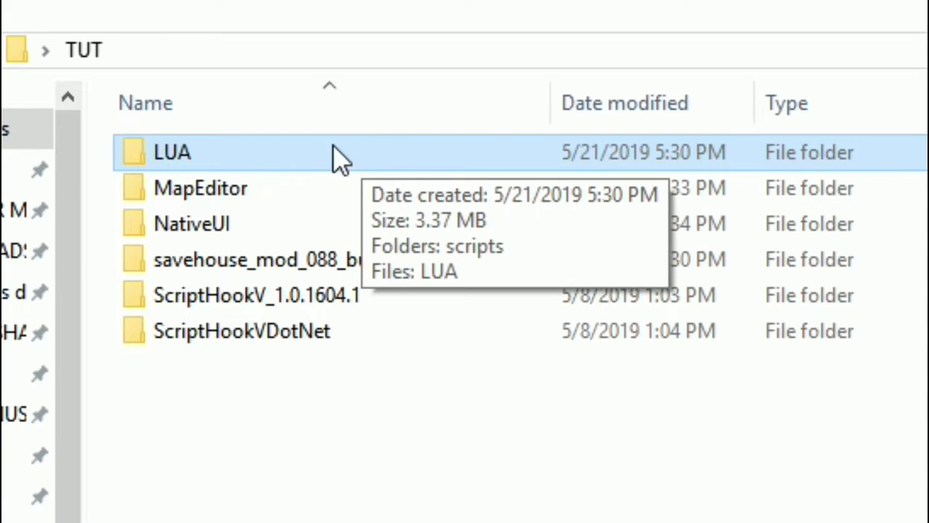
double_click(394, 159)
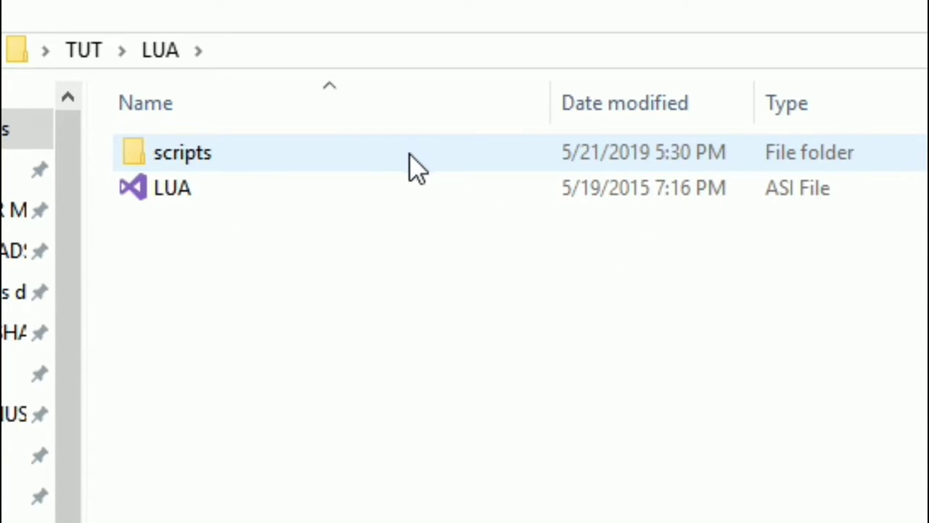
double_click(299, 169)
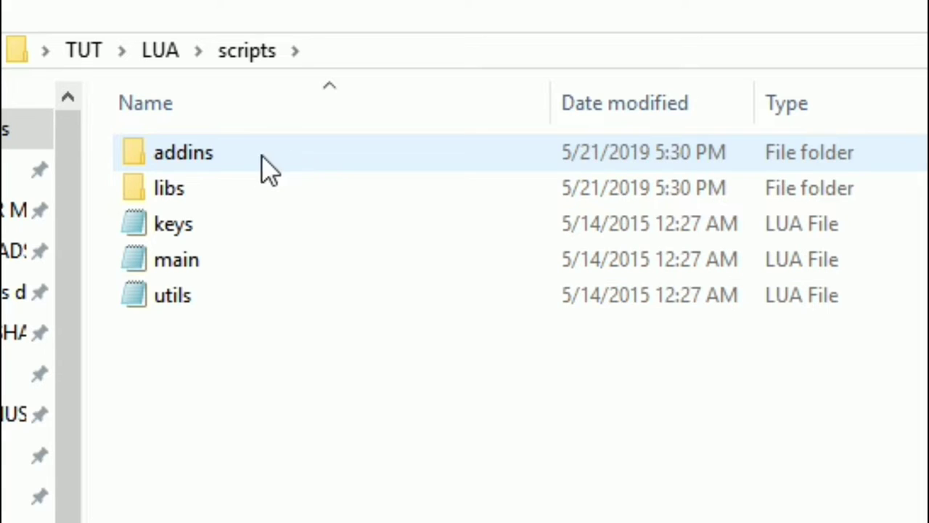
left_click_drag(297, 344, 216, 149)
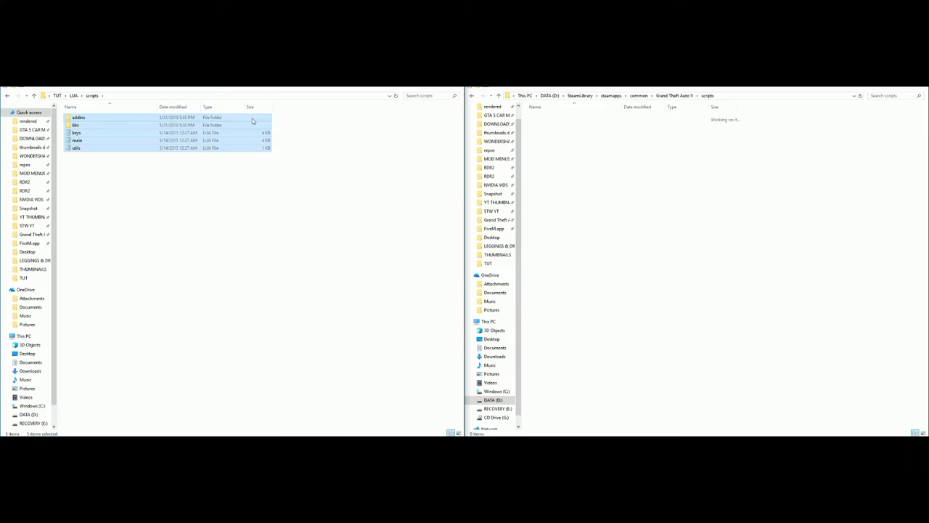
left_click_drag(253, 122, 689, 216)
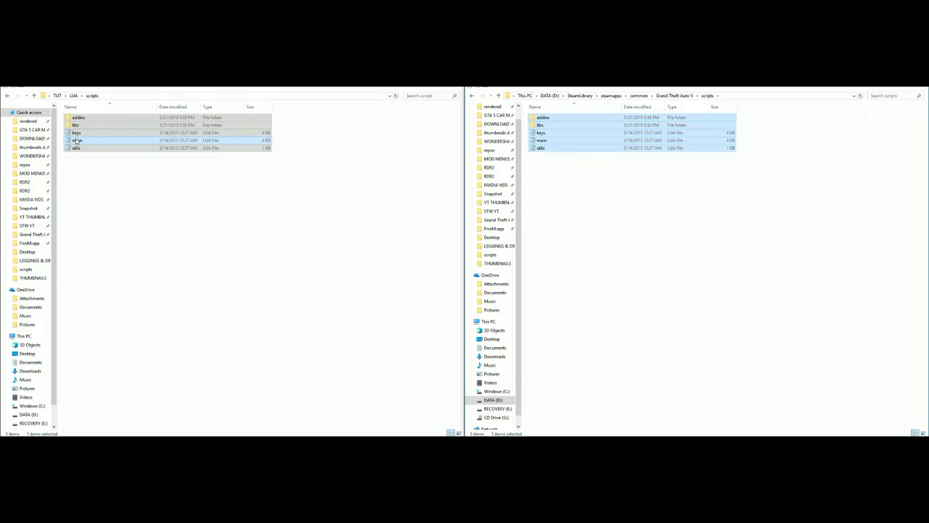
Copy everything in TUT's MapEditor folder except NativeUI.dll into the game's scripts folder.
left_click(8, 97)
left_click(8, 96)
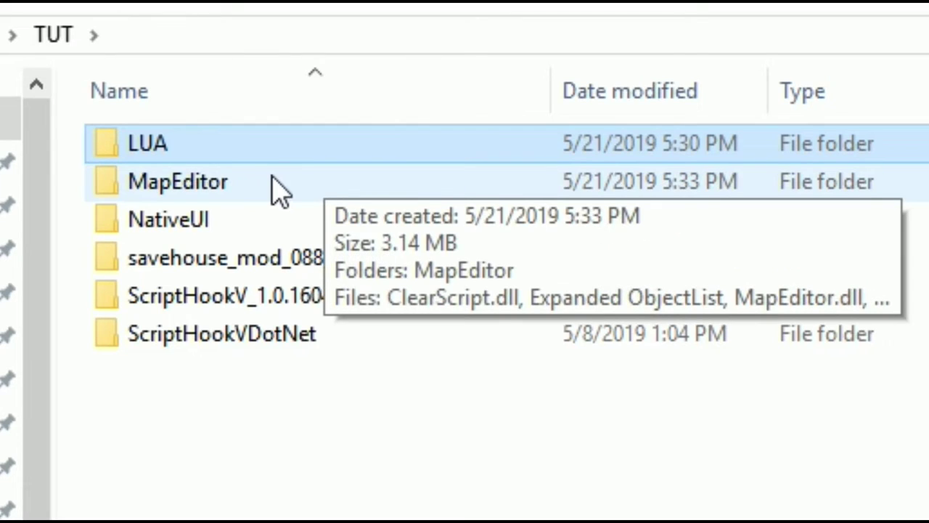
left_click(270, 180)
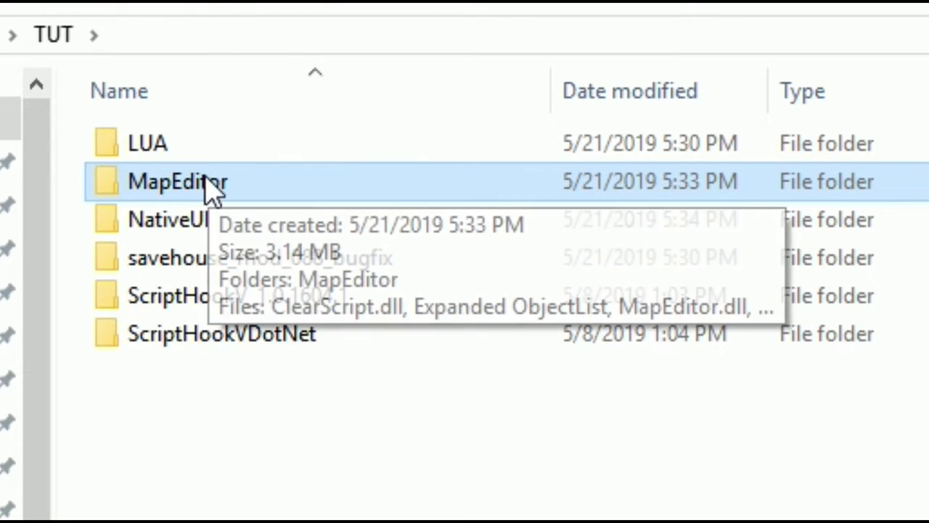
double_click(346, 187)
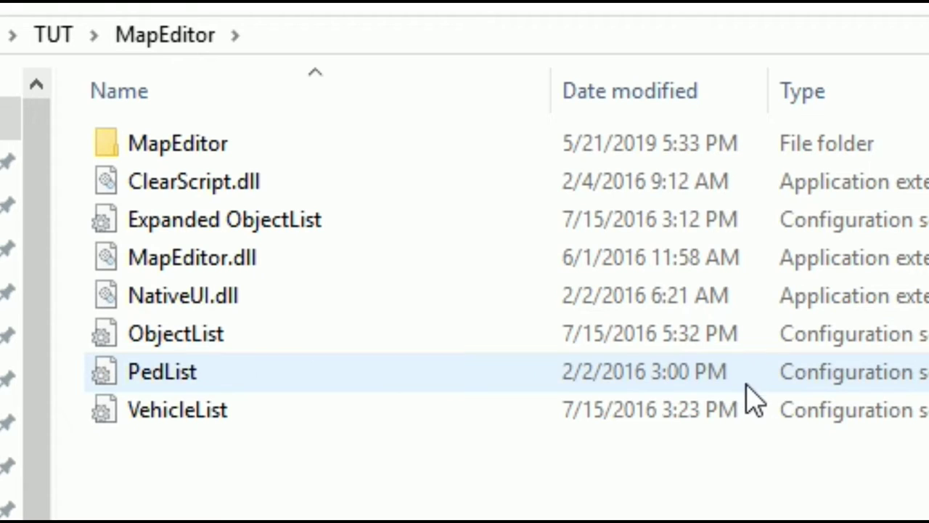
left_click_drag(770, 470, 601, 138)
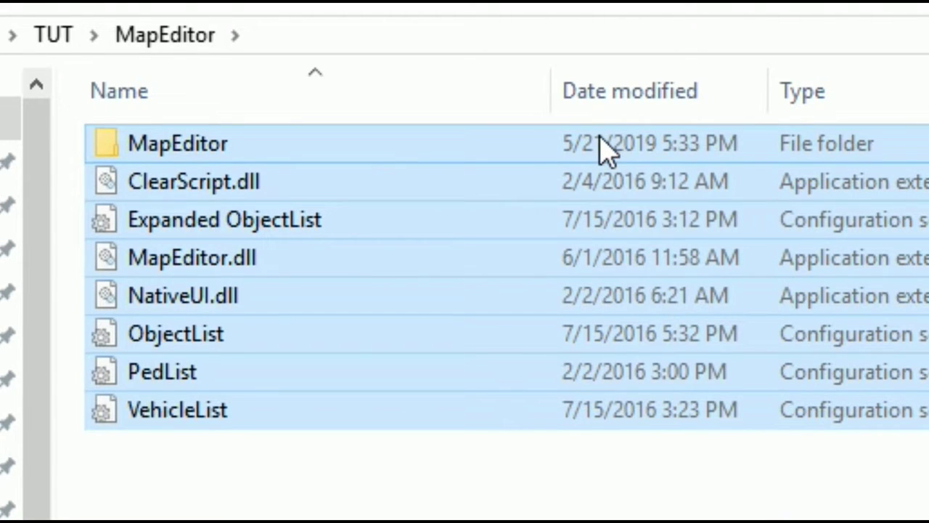
left_click(724, 297, "ctrl")
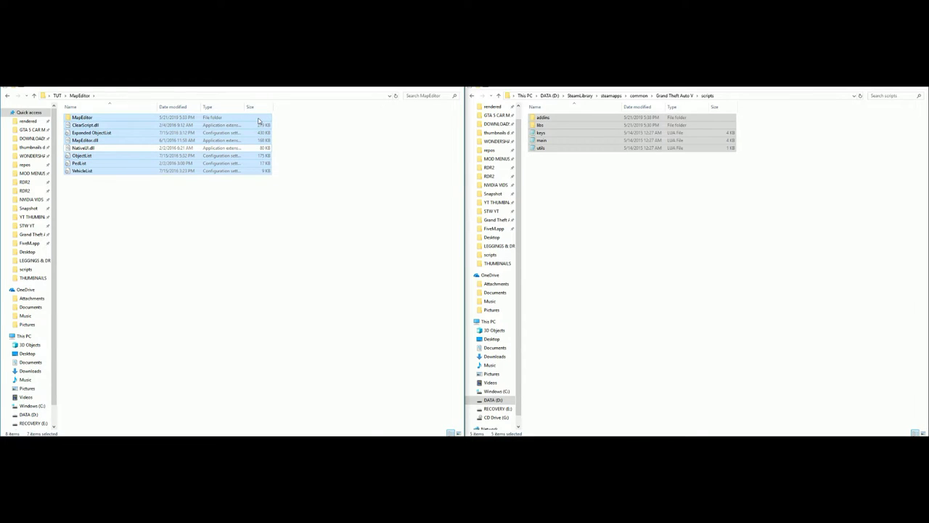
left_click_drag(258, 120, 694, 246)
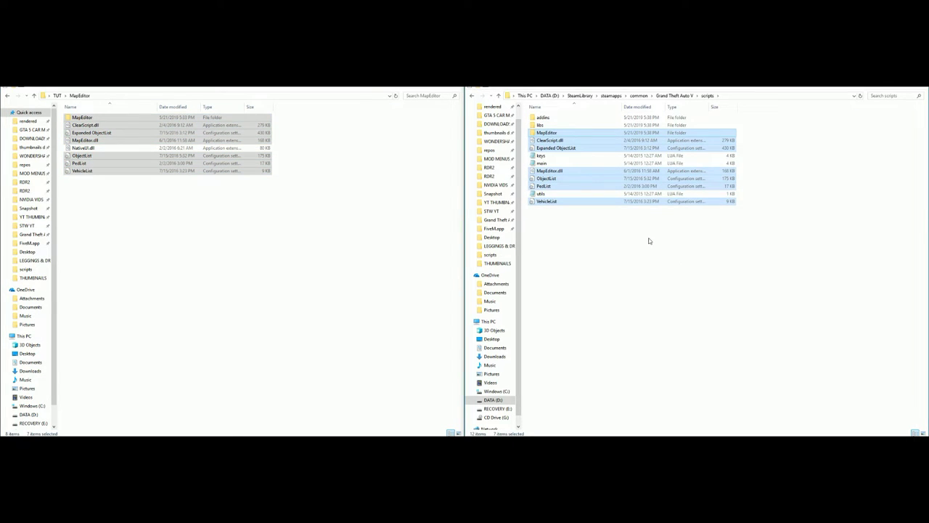
Copy NativeUI.dll from TUT's NativeUI folder into the game's scripts folder and refresh the listing.
left_click(8, 96)
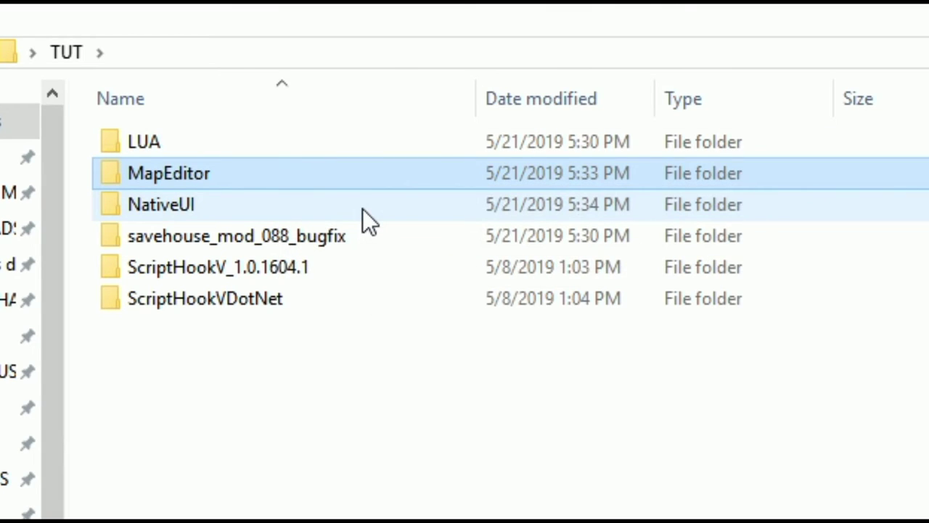
left_click(362, 208)
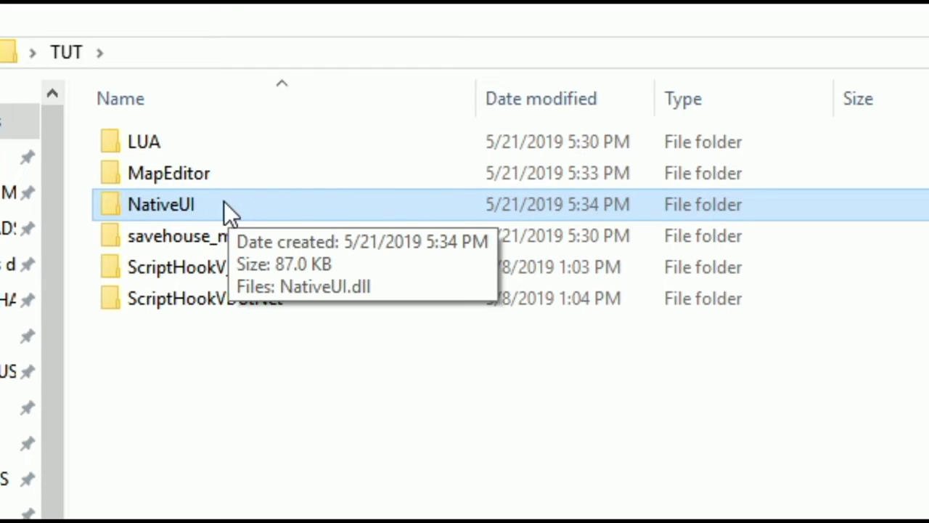
double_click(389, 204)
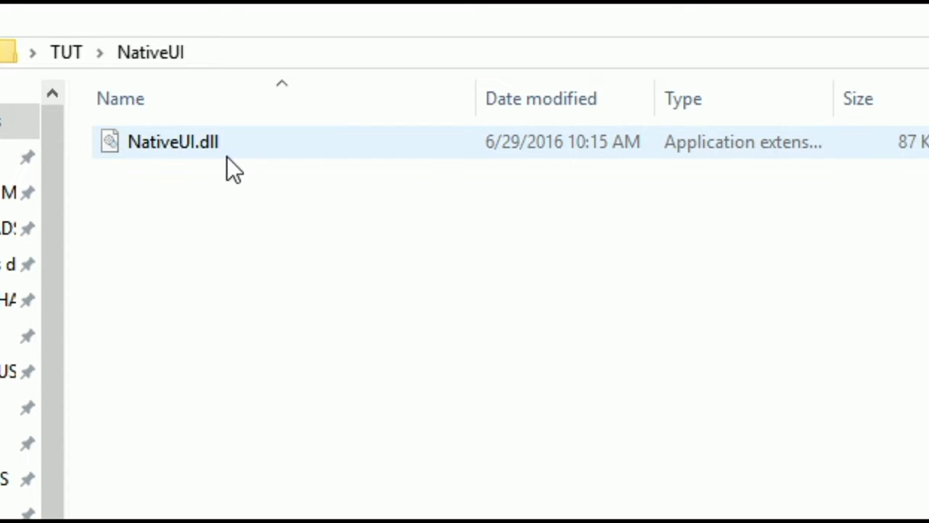
left_click(316, 148)
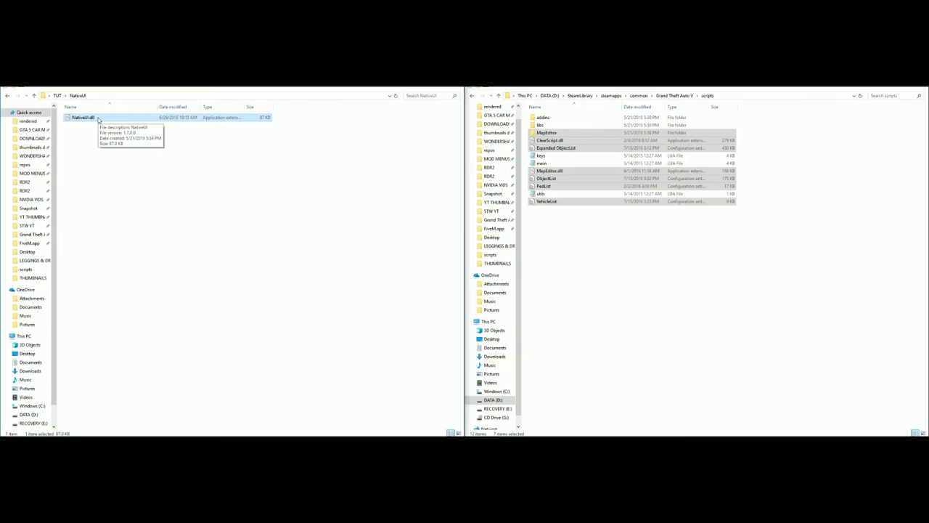
left_click_drag(98, 120, 669, 282)
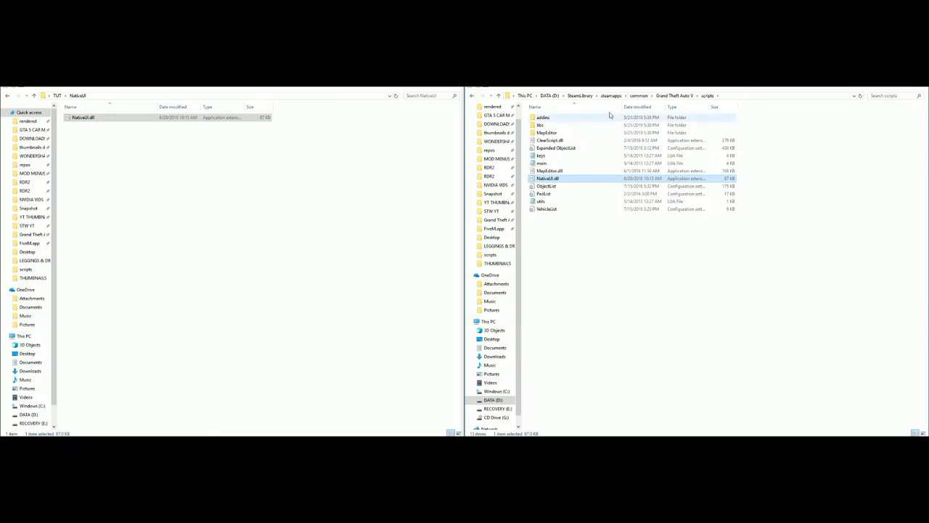
right_click(673, 253)
left_click(697, 281)
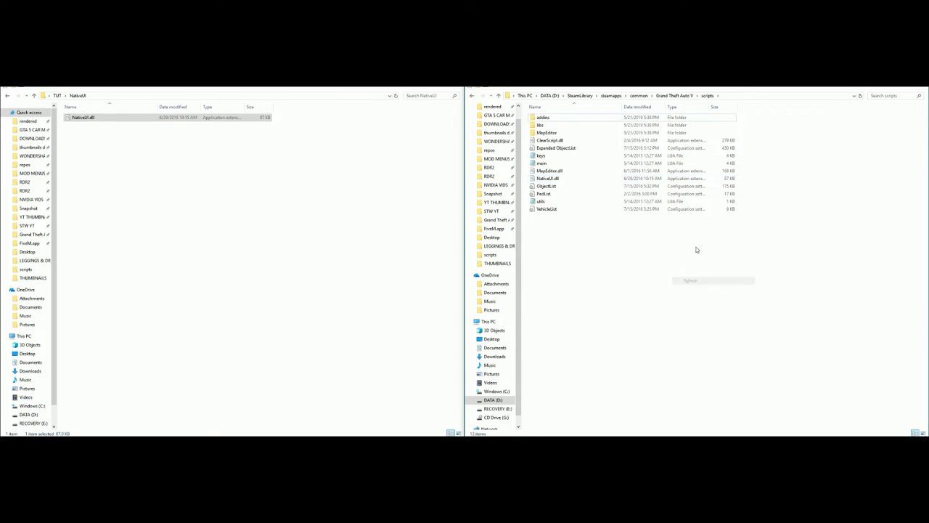
Copy the addins, AutoloadMaps and libs folders from savehouse_mod_088_bugfix's scripts folder into the game's scripts folder.
left_click(675, 96)
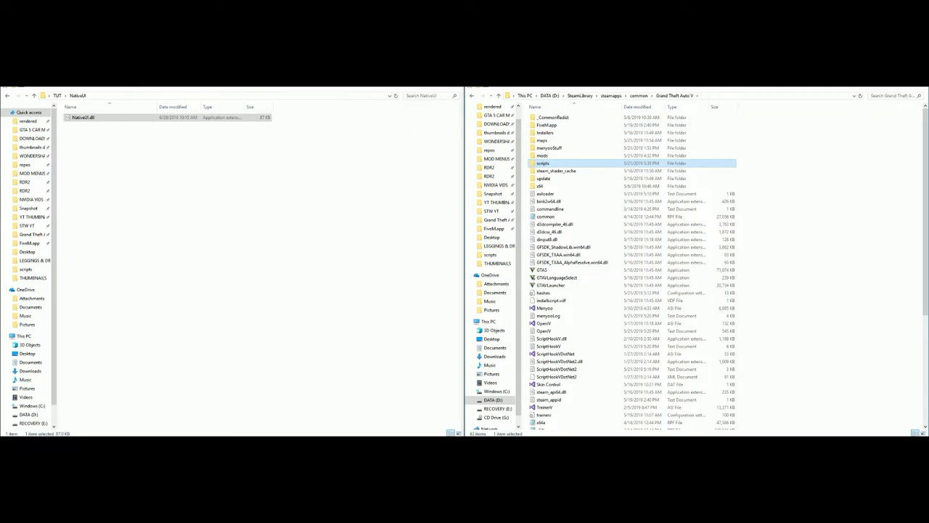
left_click(8, 96)
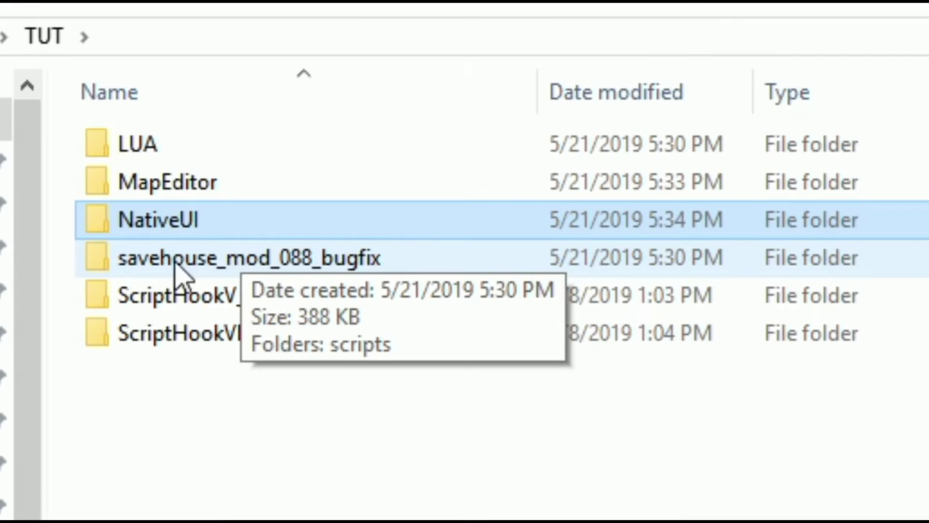
left_click(87, 141)
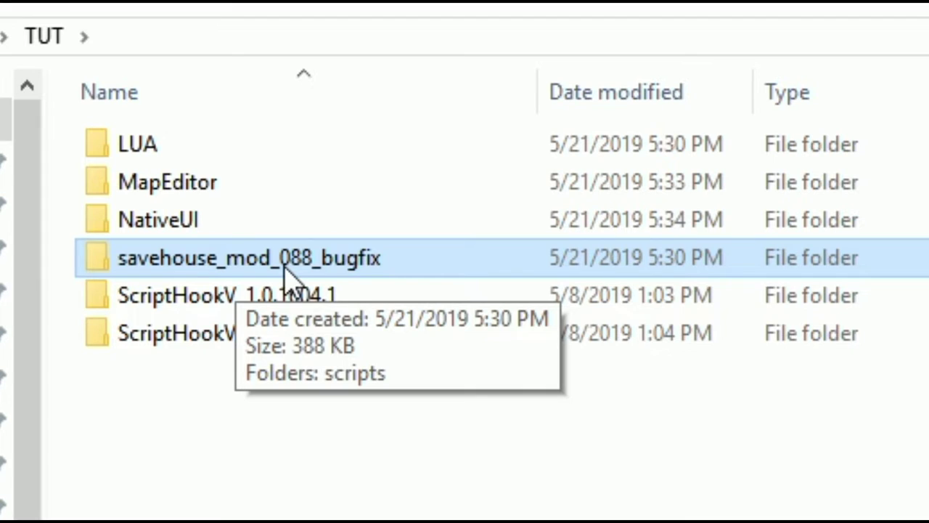
double_click(347, 272)
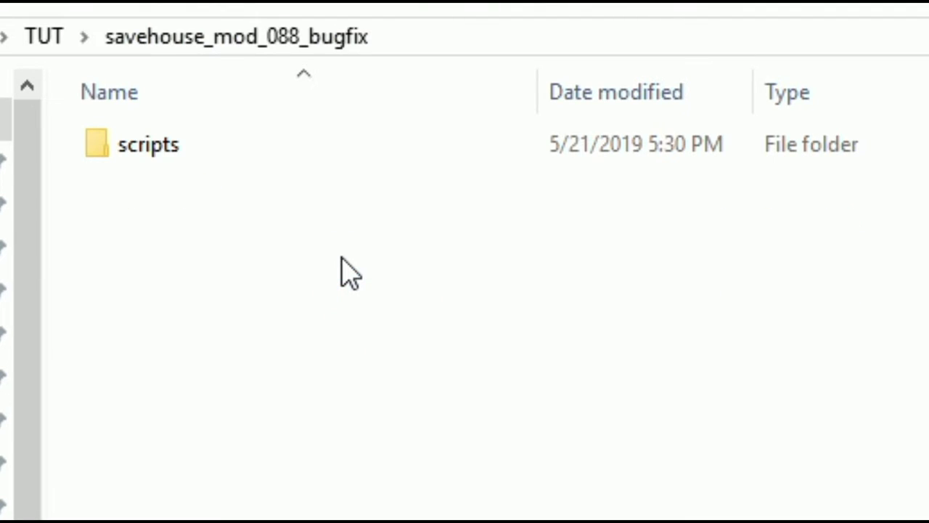
double_click(227, 151)
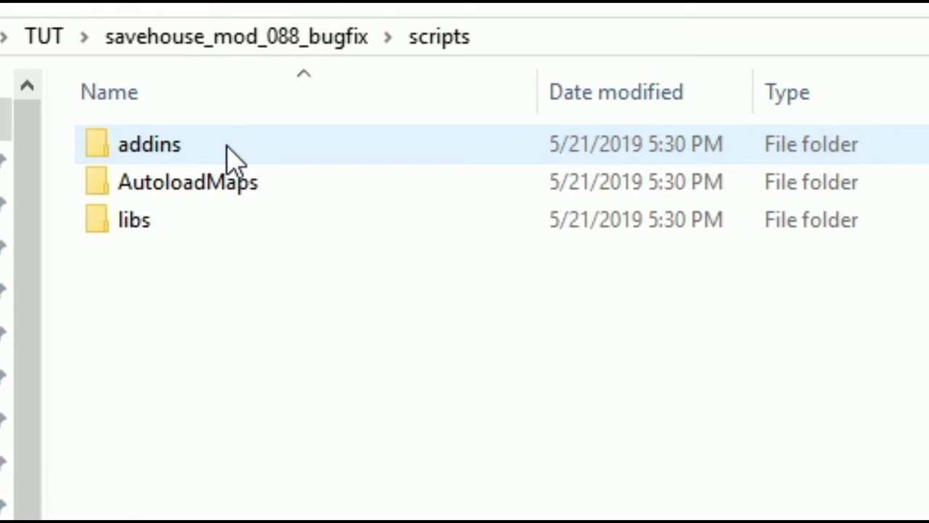
left_click_drag(286, 269, 205, 153)
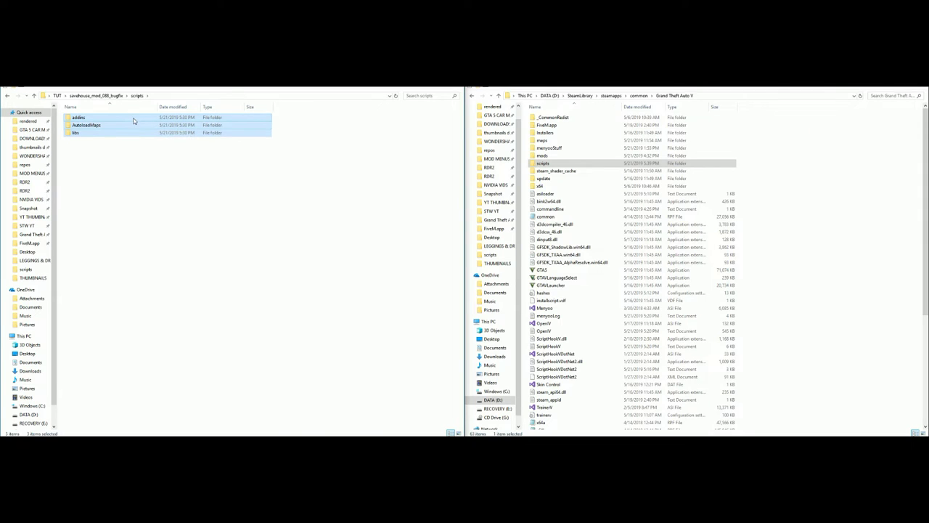
left_click_drag(220, 128, 570, 166)
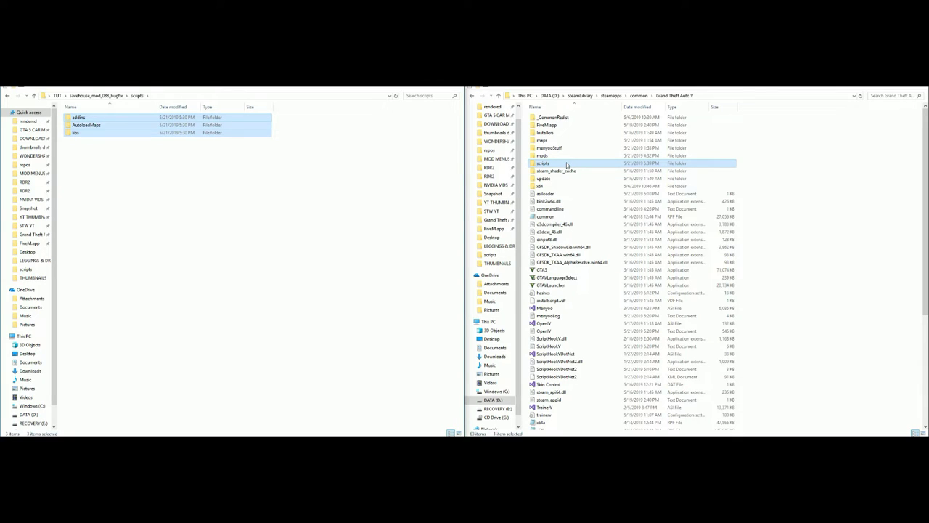
left_click_drag(567, 165, 567, 165)
double_click(567, 165)
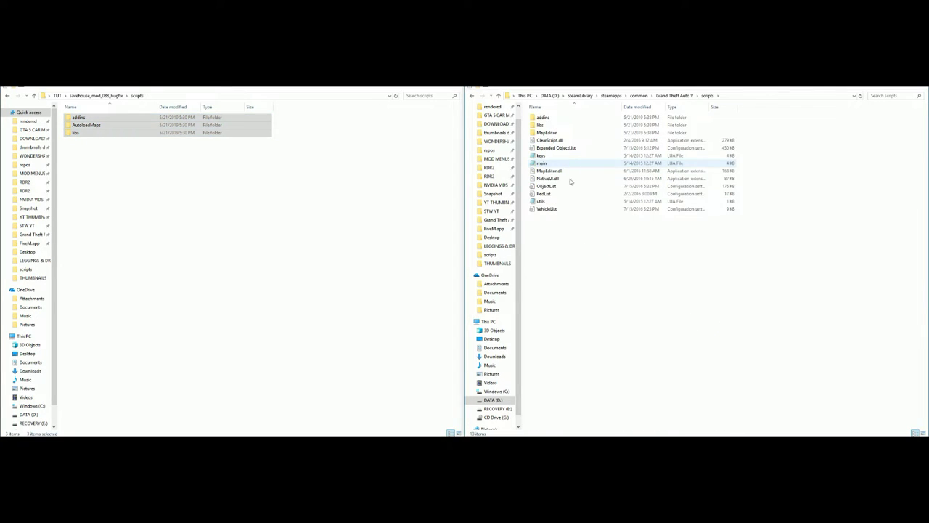
left_click(149, 124)
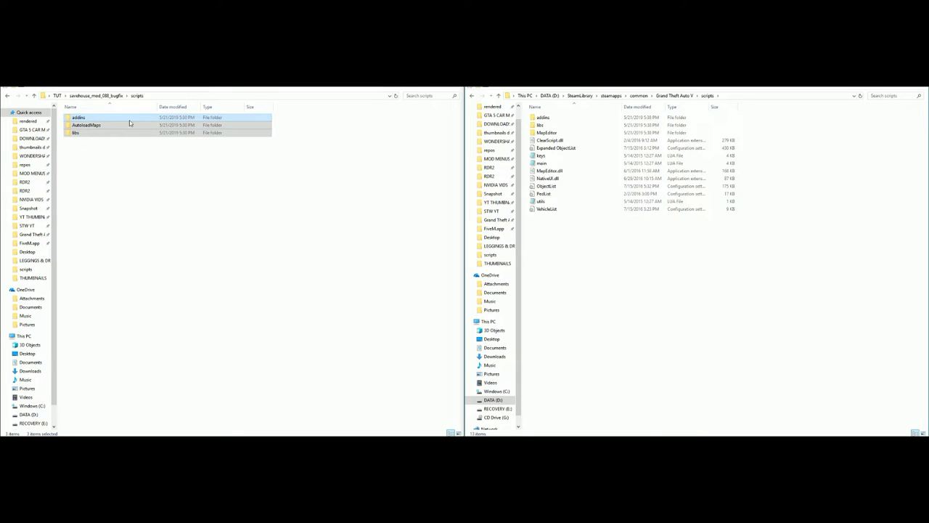
left_click_drag(127, 117, 692, 308)
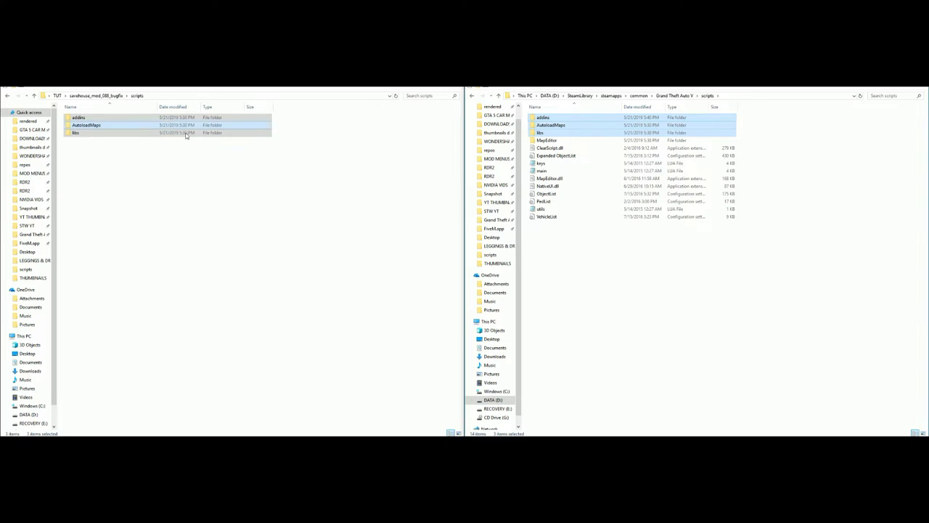
Copy the LUA ASI file from TUT's LUA folder into the main Grand Theft Auto V folder.
left_click(683, 96)
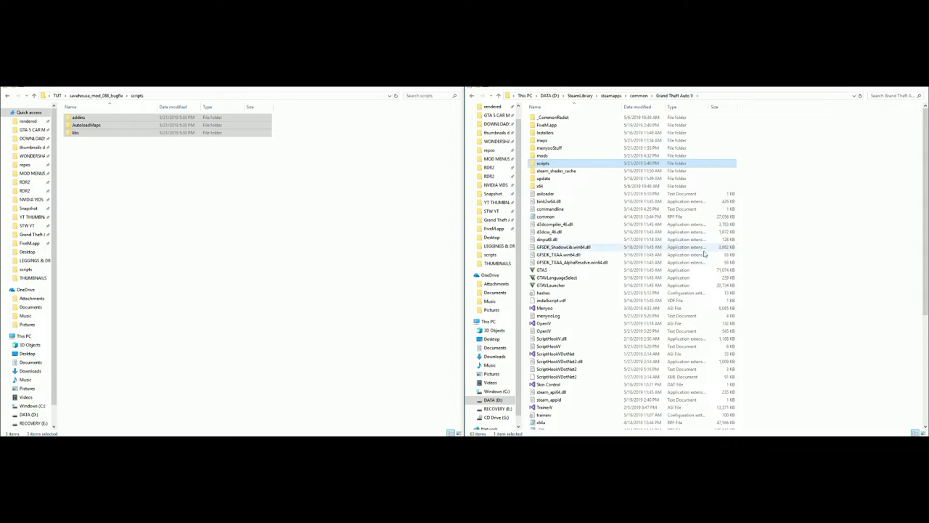
left_click(8, 96)
left_click(8, 97)
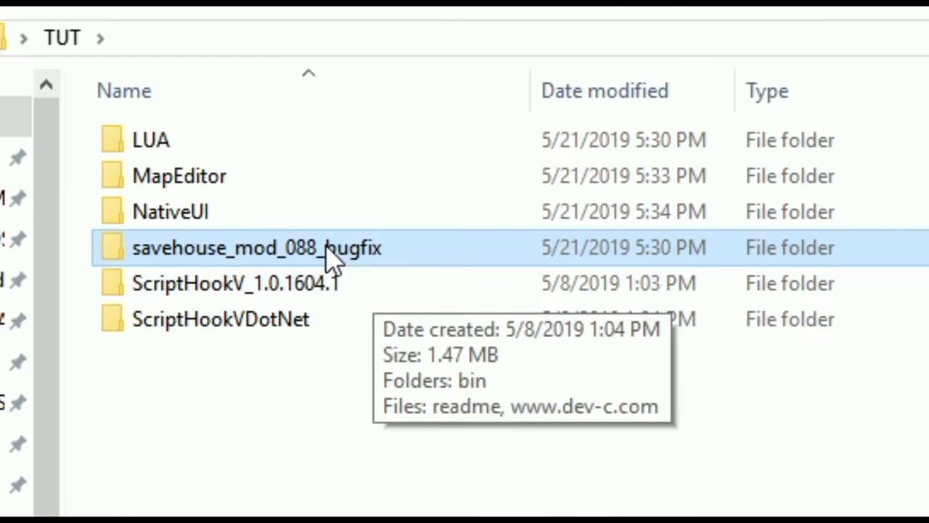
left_click(249, 138)
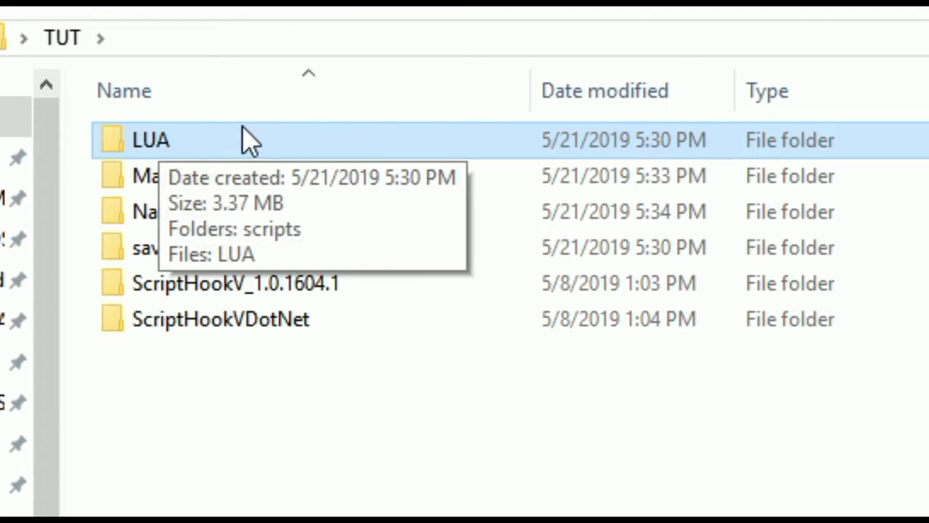
double_click(388, 143)
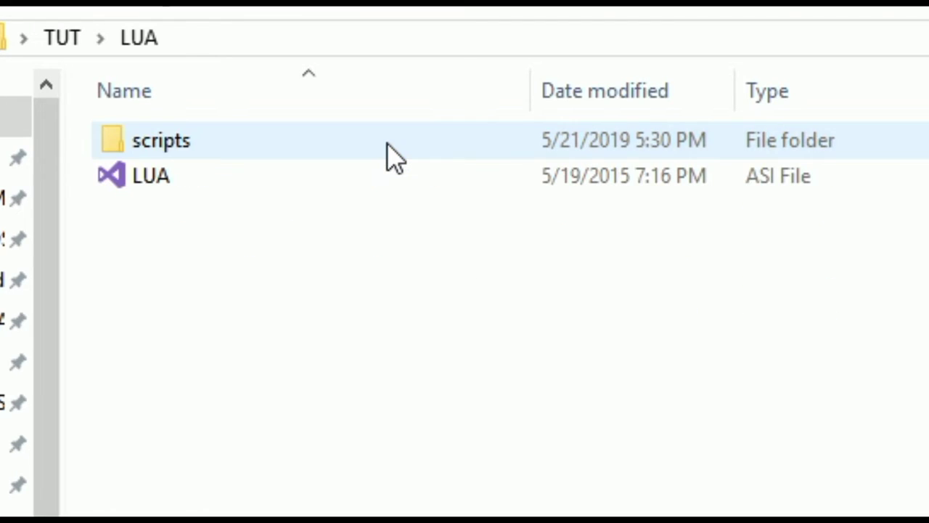
left_click(318, 187)
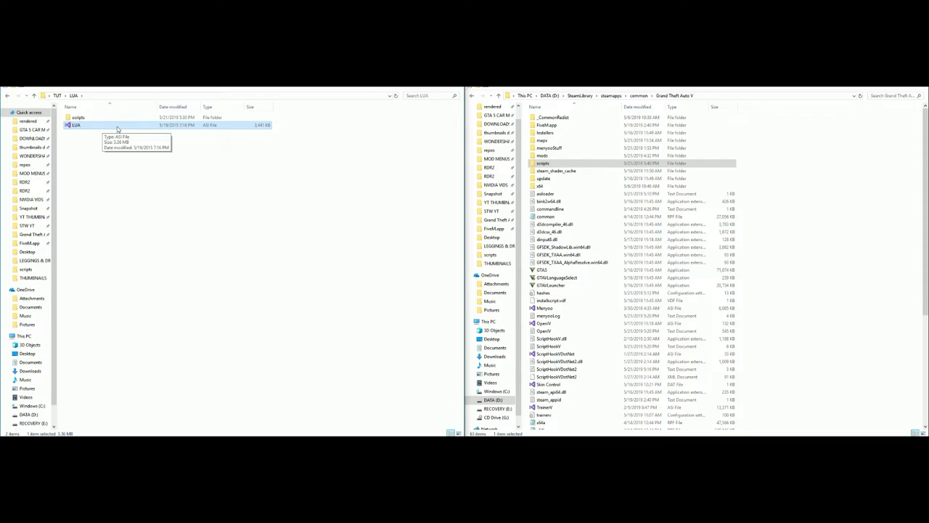
left_click_drag(117, 129, 793, 304)
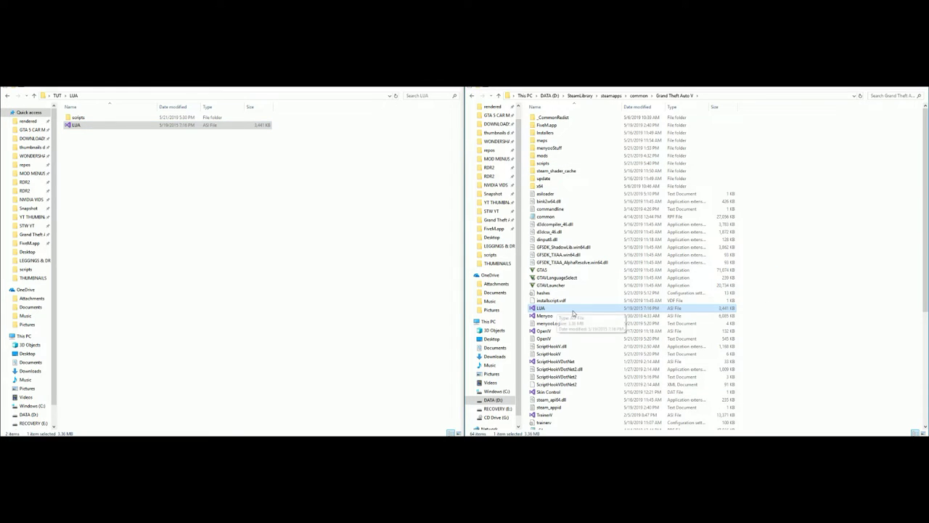
Try to copy dinput8.dll and ScriptHookV.dll from ScriptHookV_1.0.1604.1's bin folder into the Grand Theft Auto V folder, cancelling the replacement.
left_click(6, 95)
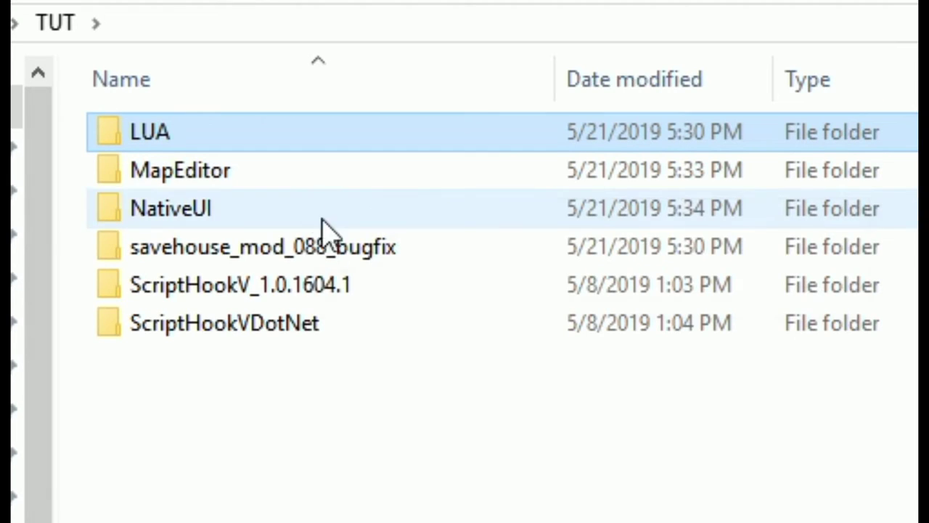
left_click(118, 149)
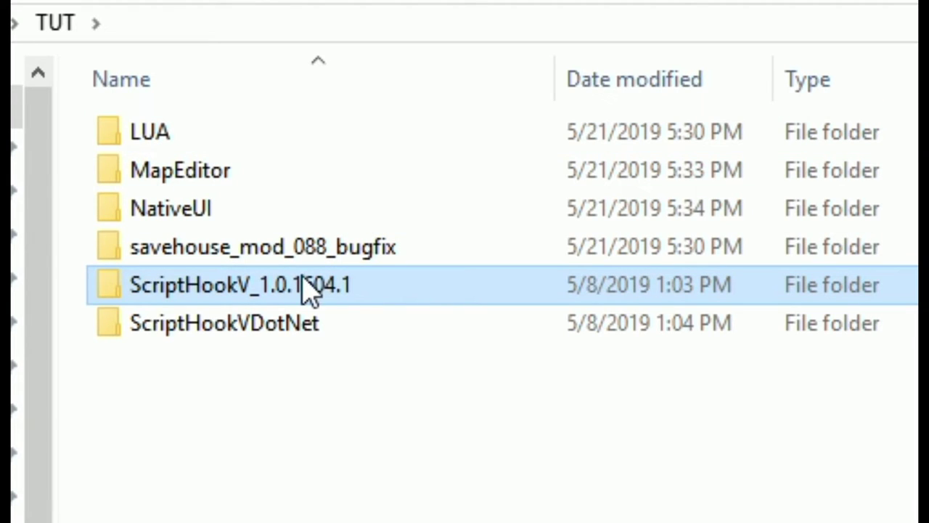
double_click(432, 289)
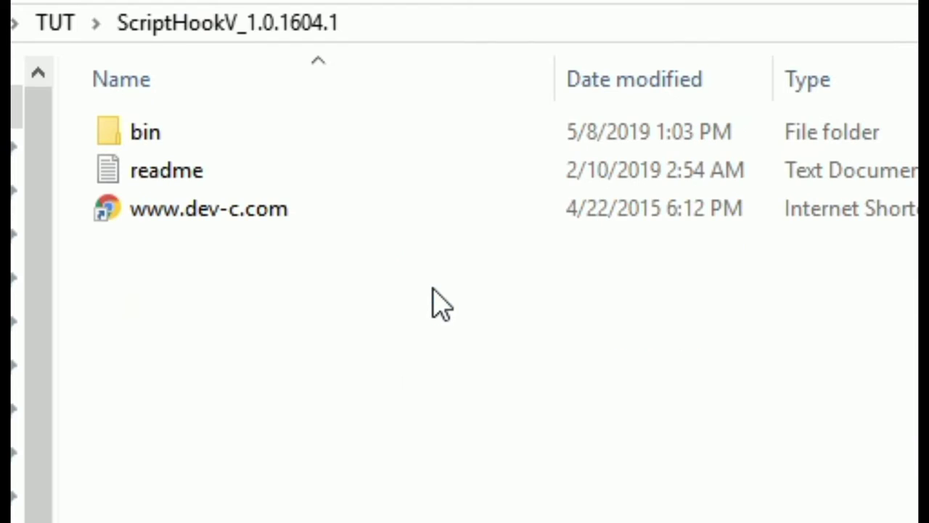
double_click(305, 145)
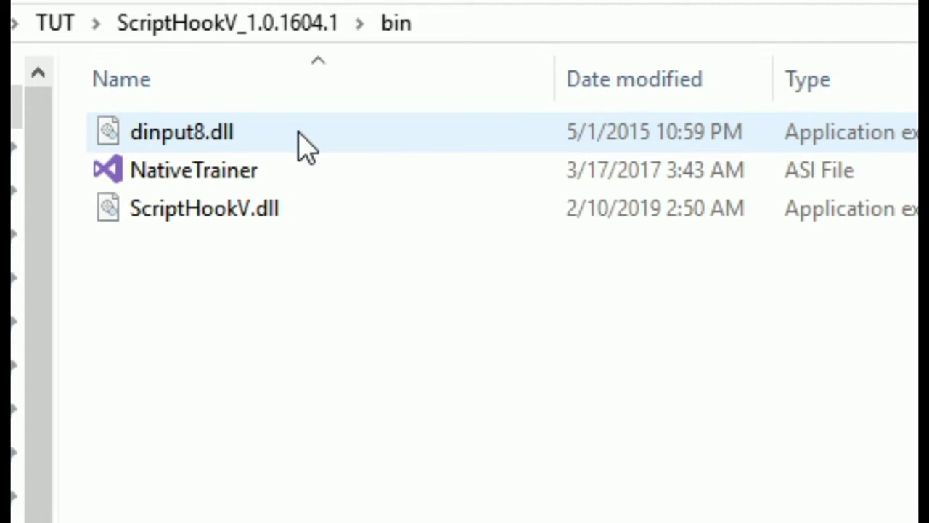
left_click(305, 145)
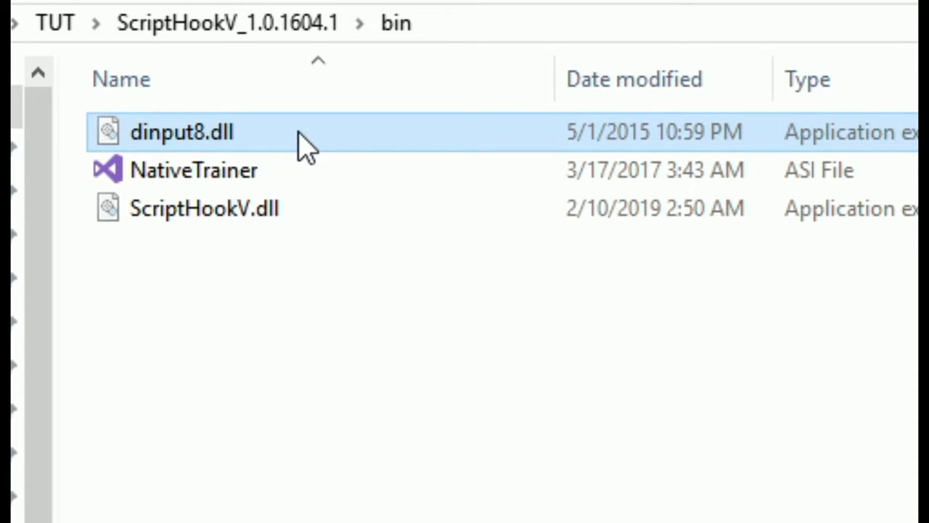
left_click(436, 213, "ctrl")
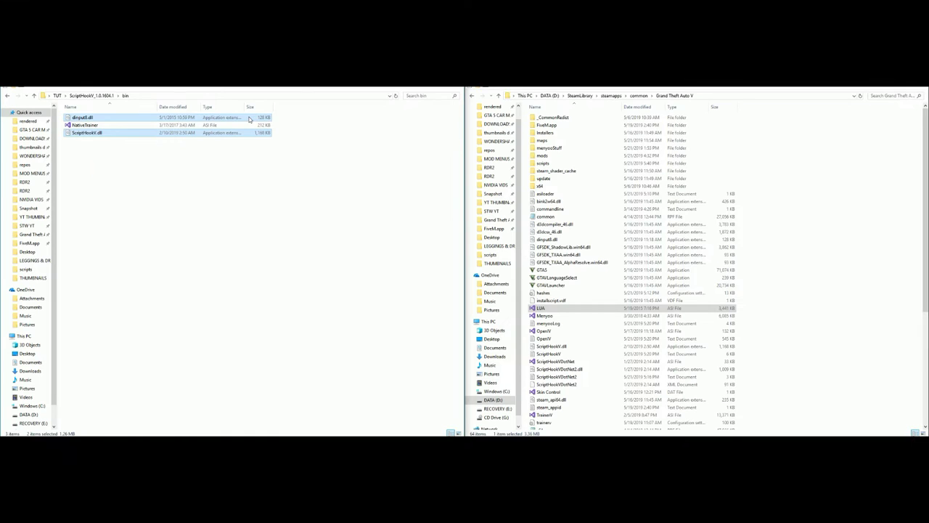
left_click_drag(251, 120, 785, 343)
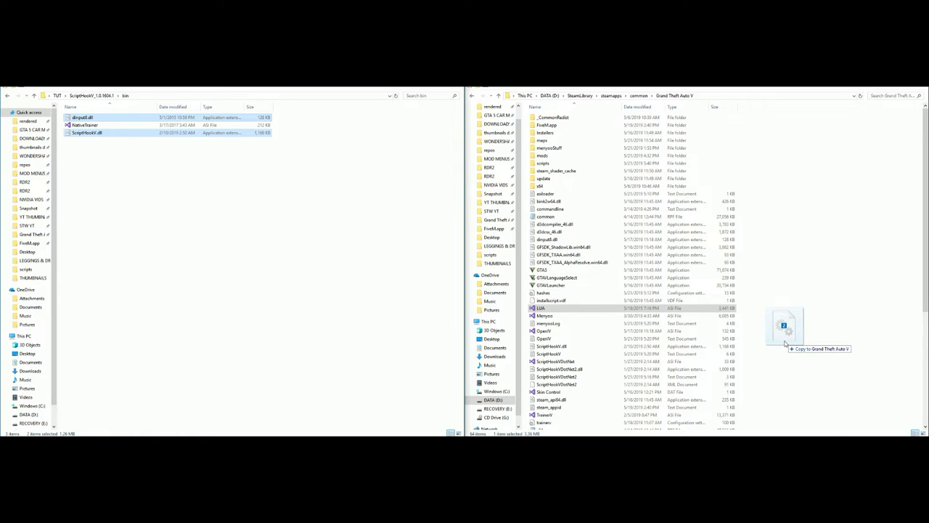
left_click_drag(785, 343, 785, 344)
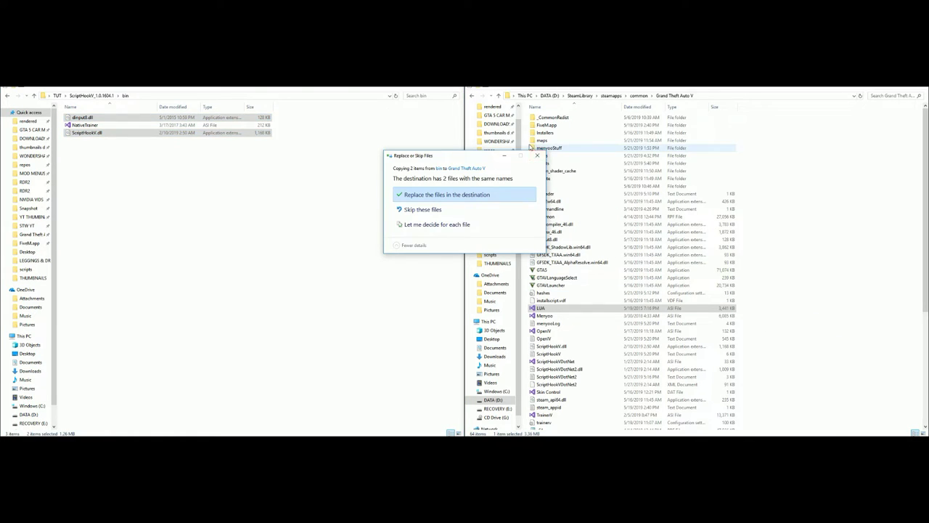
left_click(538, 155)
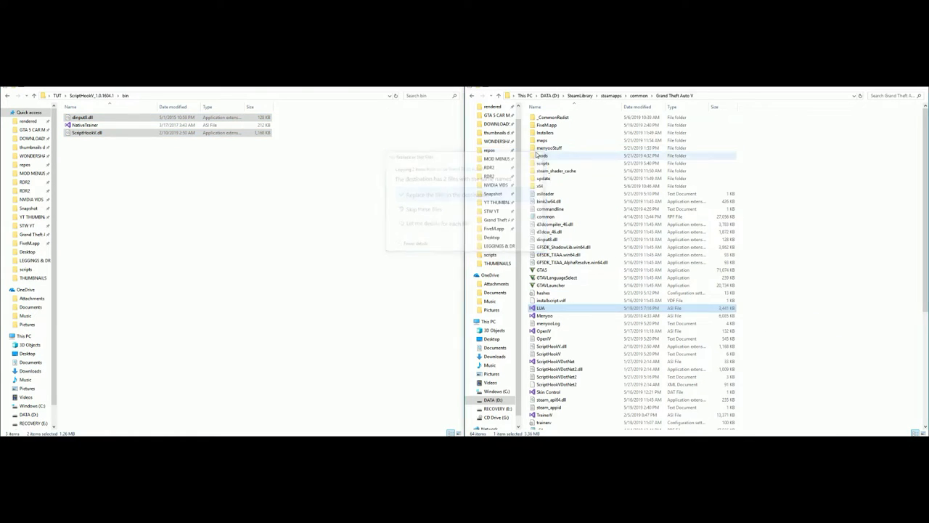
Try to copy the ScriptHookVDotNet ASI, ScriptHookVDotNet2.dll and ScriptHookVDotNet2 XML files from TUT into the Grand Theft Auto V folder, cancelling the replacement.
left_click(8, 96)
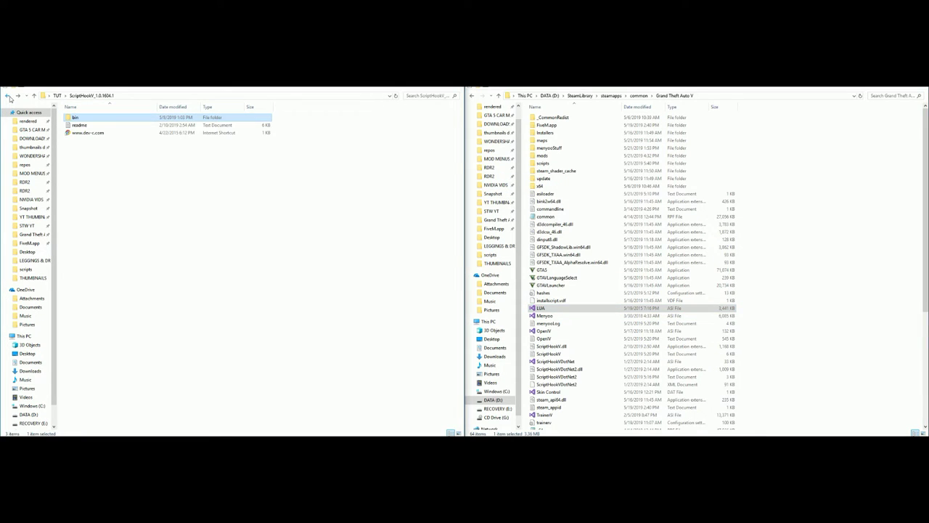
left_click(8, 96)
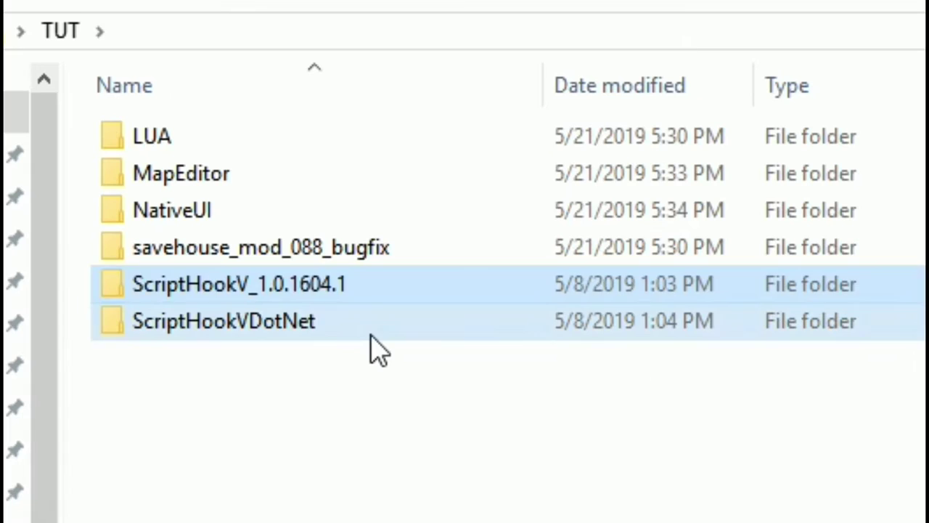
left_click(122, 158)
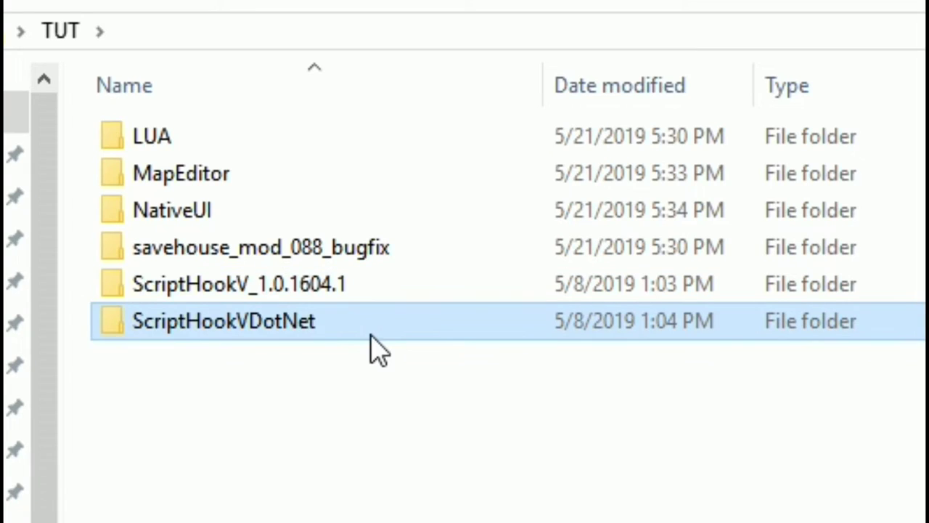
double_click(425, 337)
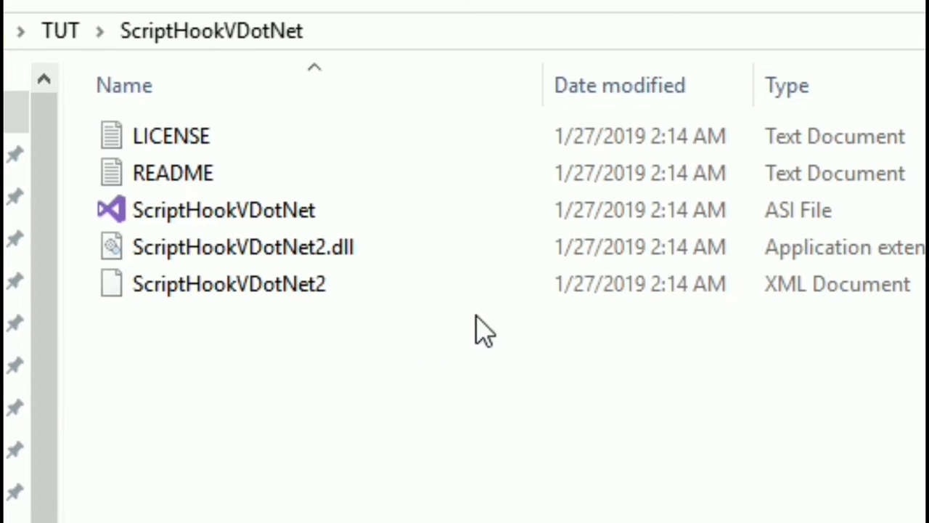
left_click_drag(593, 340, 363, 217)
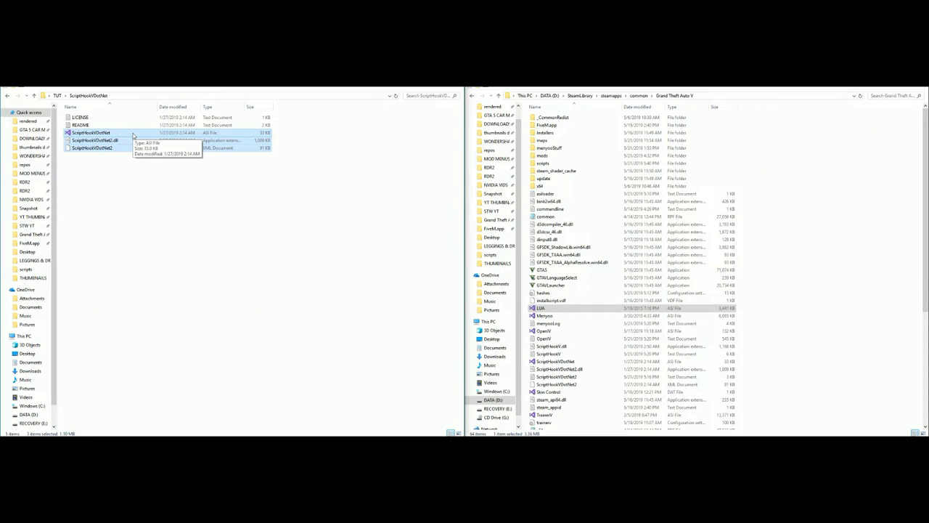
left_click_drag(132, 135, 810, 335)
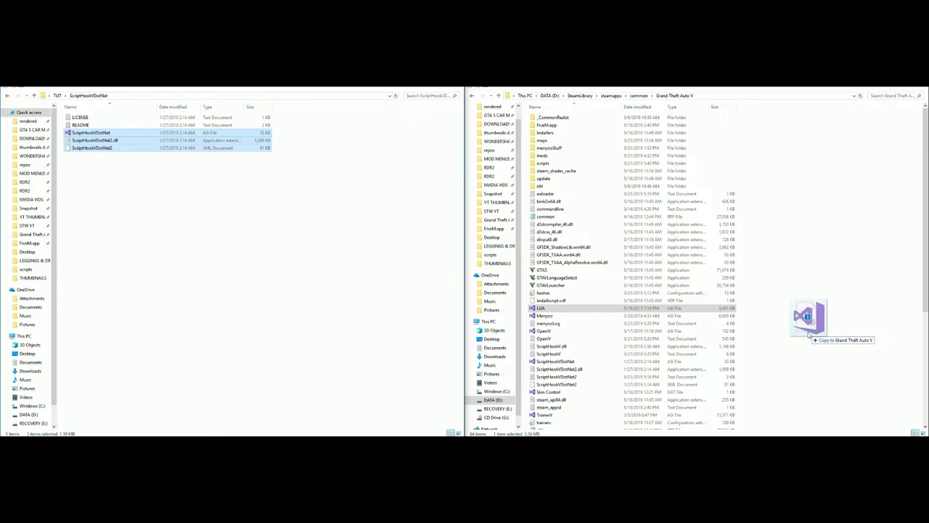
left_click_drag(809, 334, 808, 332)
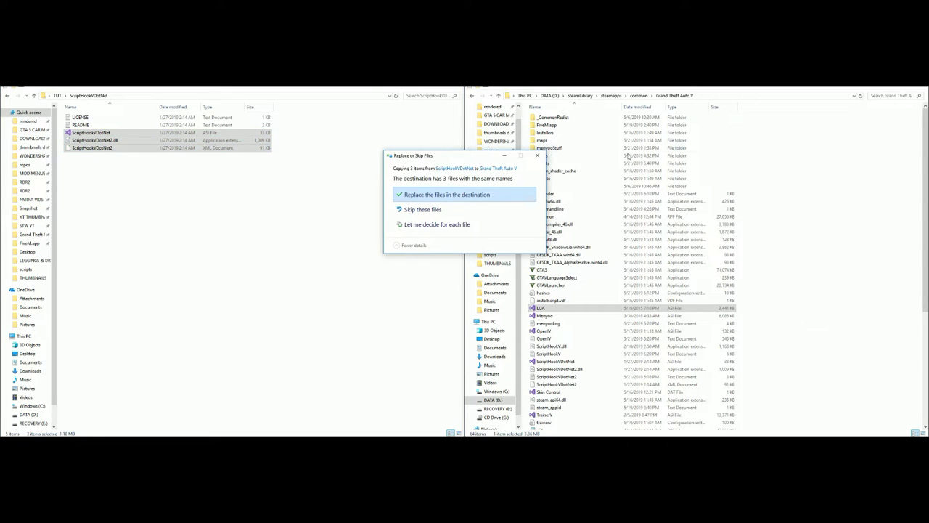
left_click(538, 154)
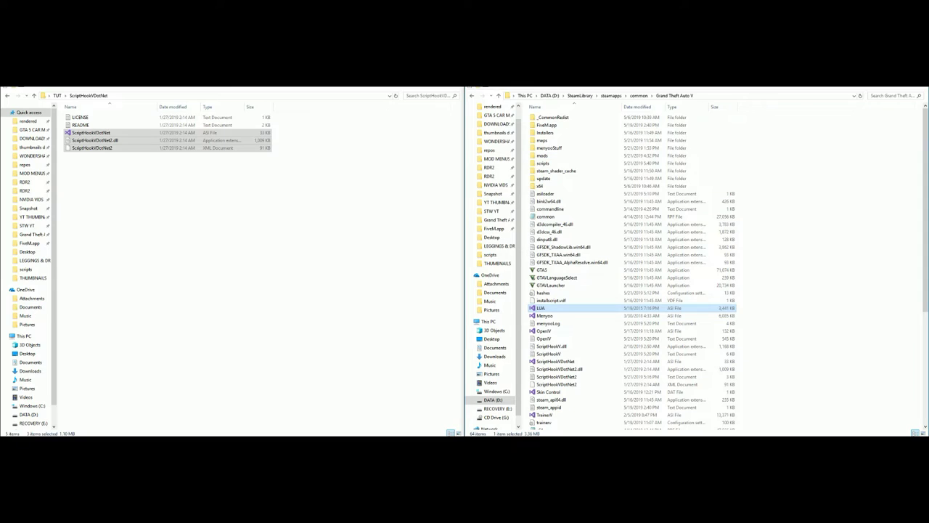
left_click(9, 97)
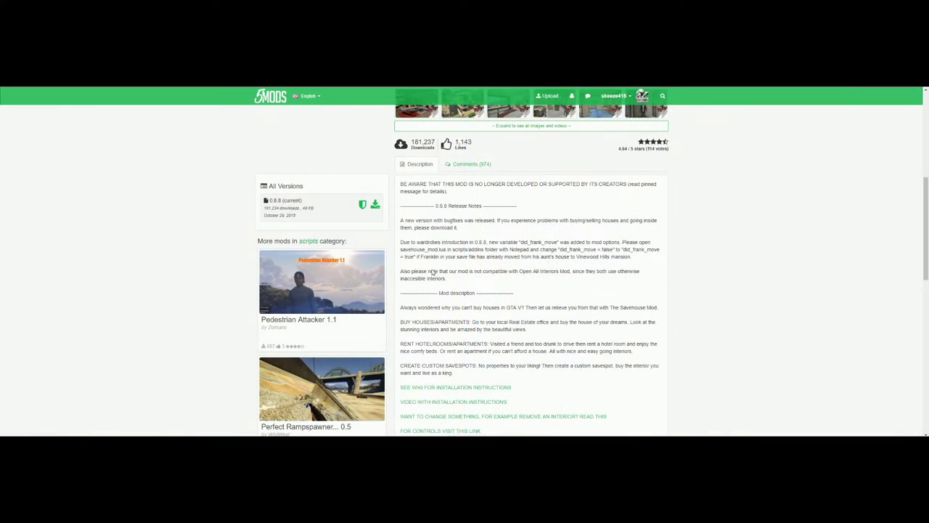
Read the 0.8.8 release notes on the mod's 5Mods page and highlight the condition for changing did_frank_move.
scroll(432, 273, "up", 3)
scroll(462, 297, "down", 3)
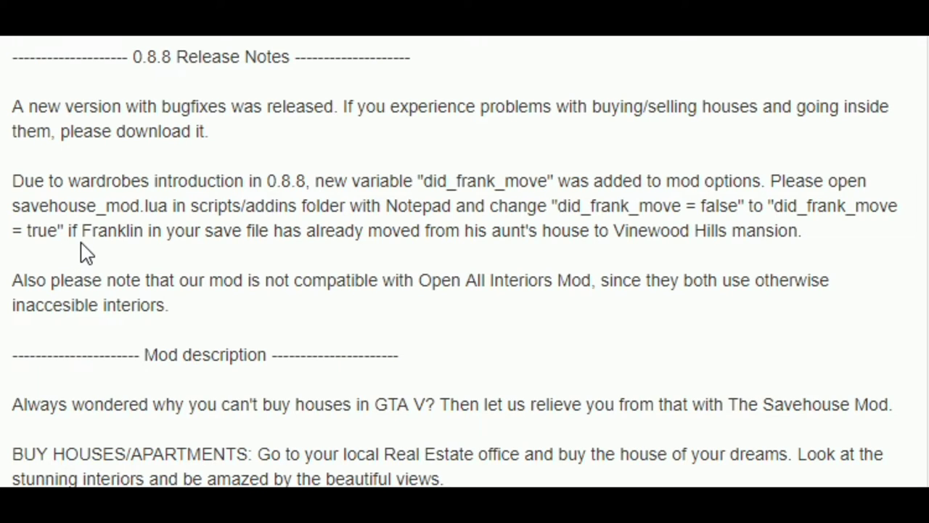
left_click_drag(70, 232, 806, 235)
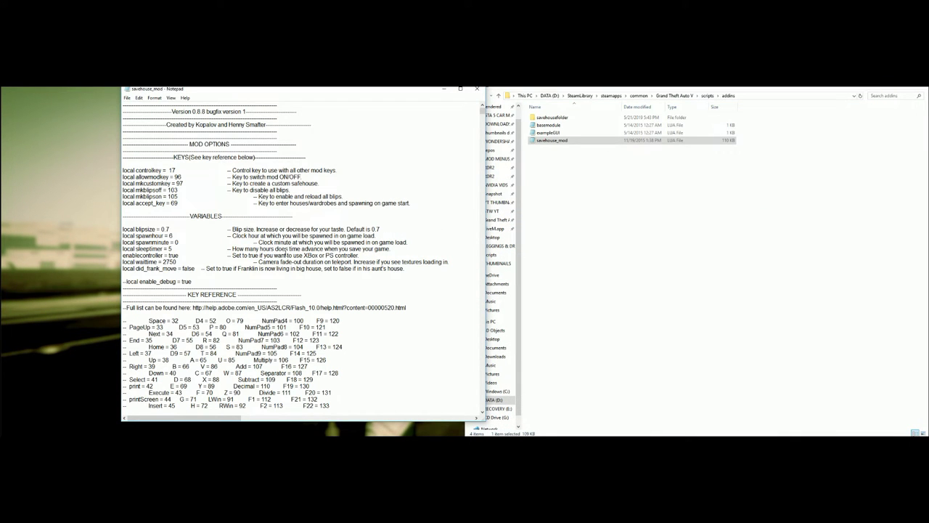
Look through savehouse_mod from the game's scripts\addins folder in Notepad and search it for "did_frank_move = false".
scroll(286, 255, "down", 7)
scroll(287, 254, "down", 15)
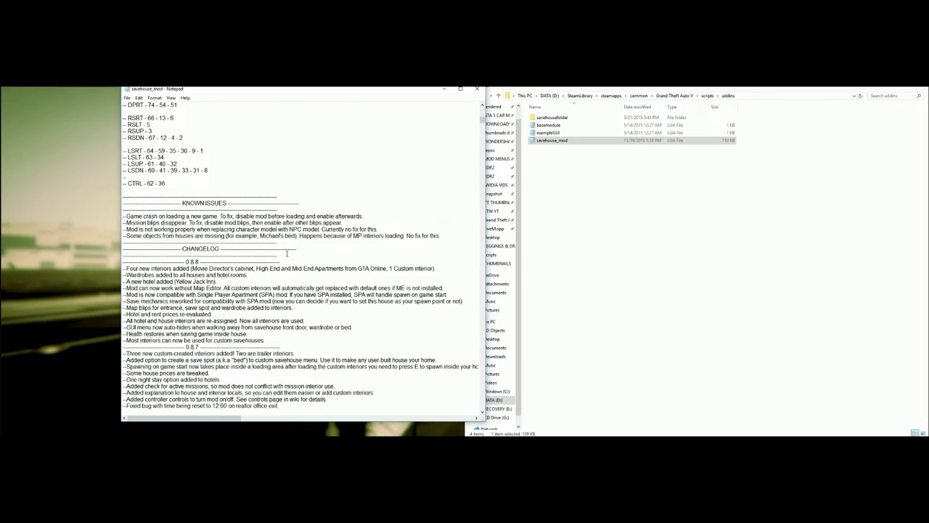
scroll(287, 254, "down", 20)
scroll(286, 255, "down", 7)
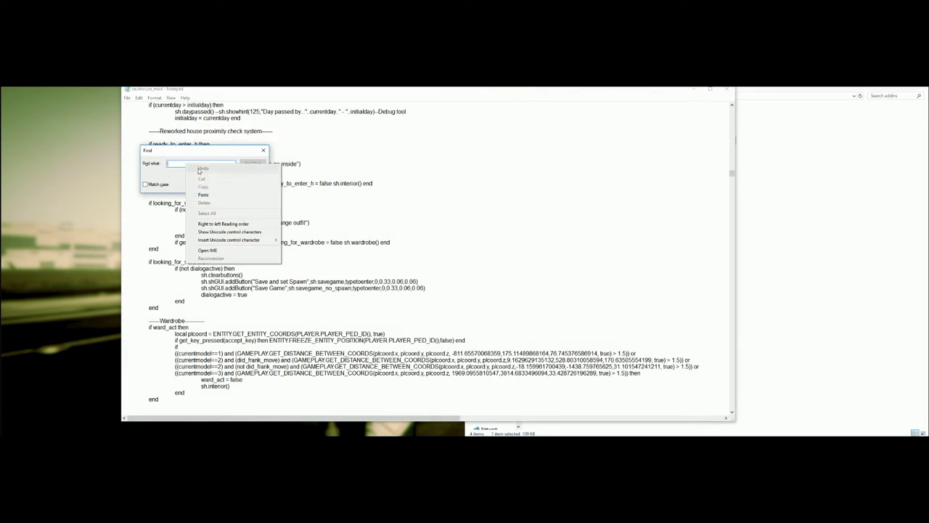
left_click(204, 195)
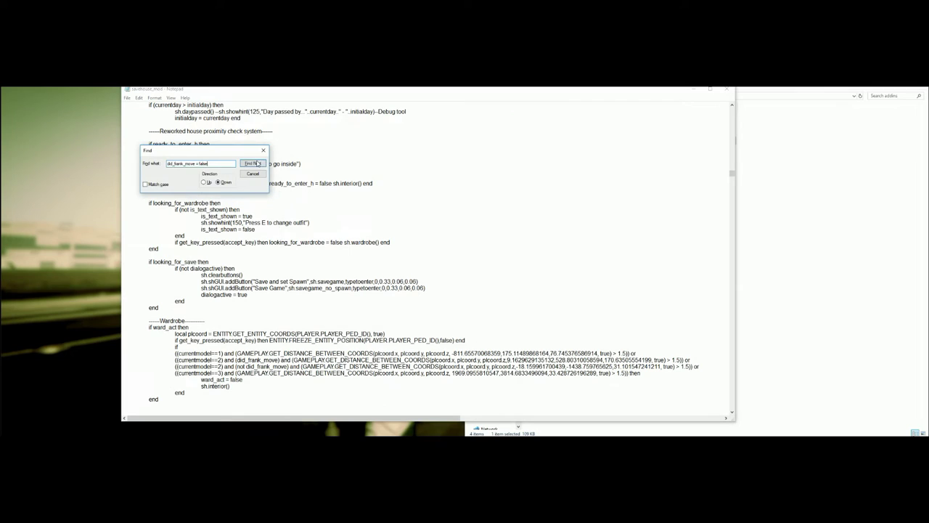